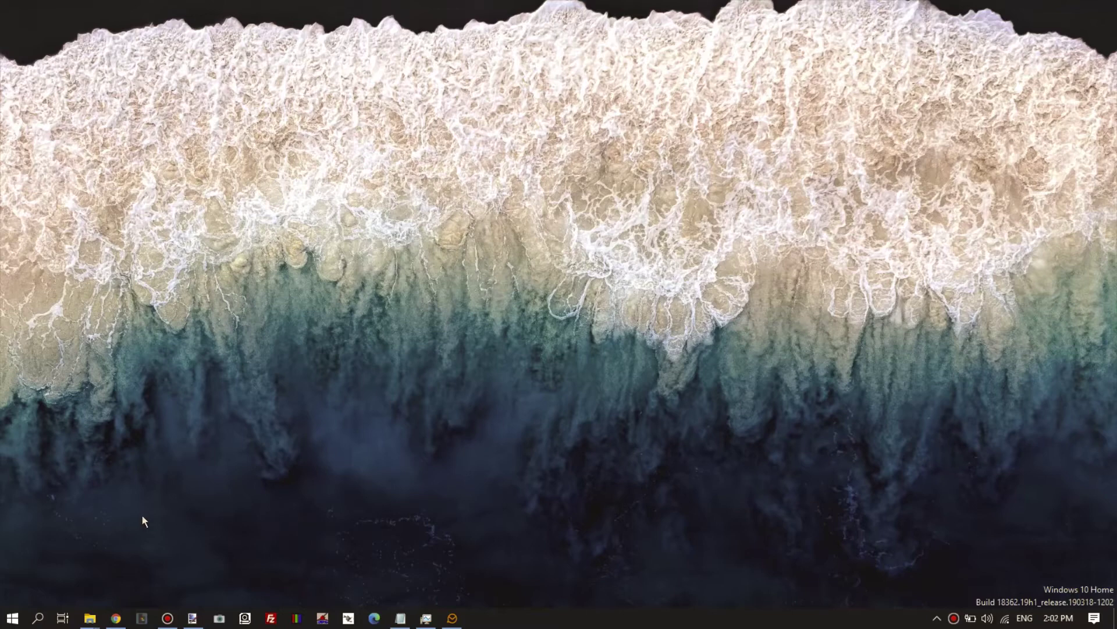
Launch JpegDigger and load the 16gbsd.dd image from the disk images folder on z:.
left_click(327, 620)
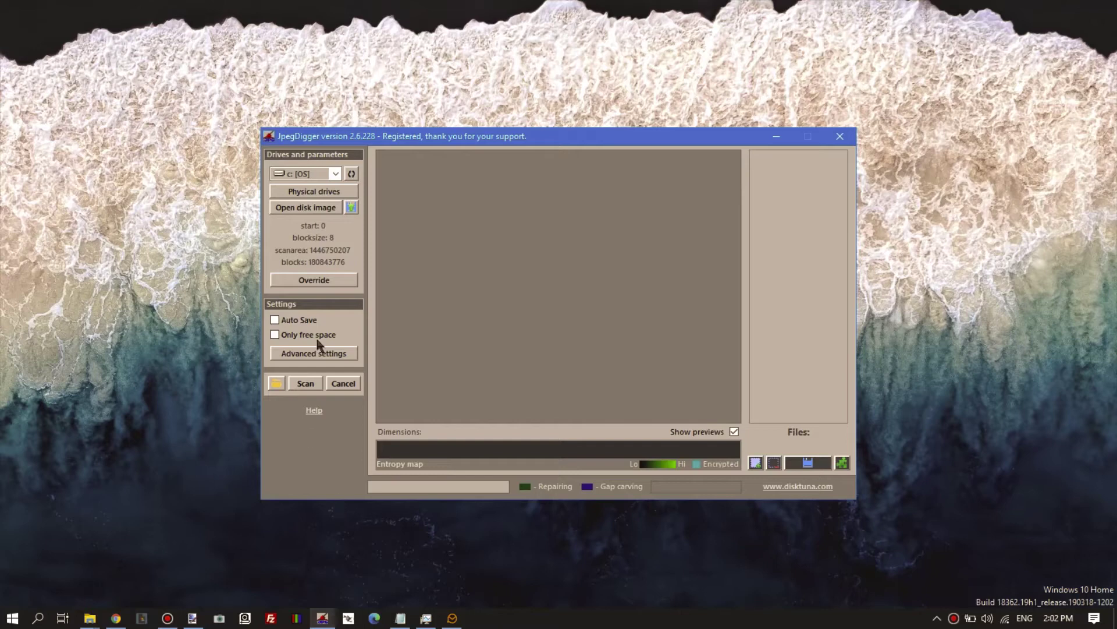
left_click(304, 209)
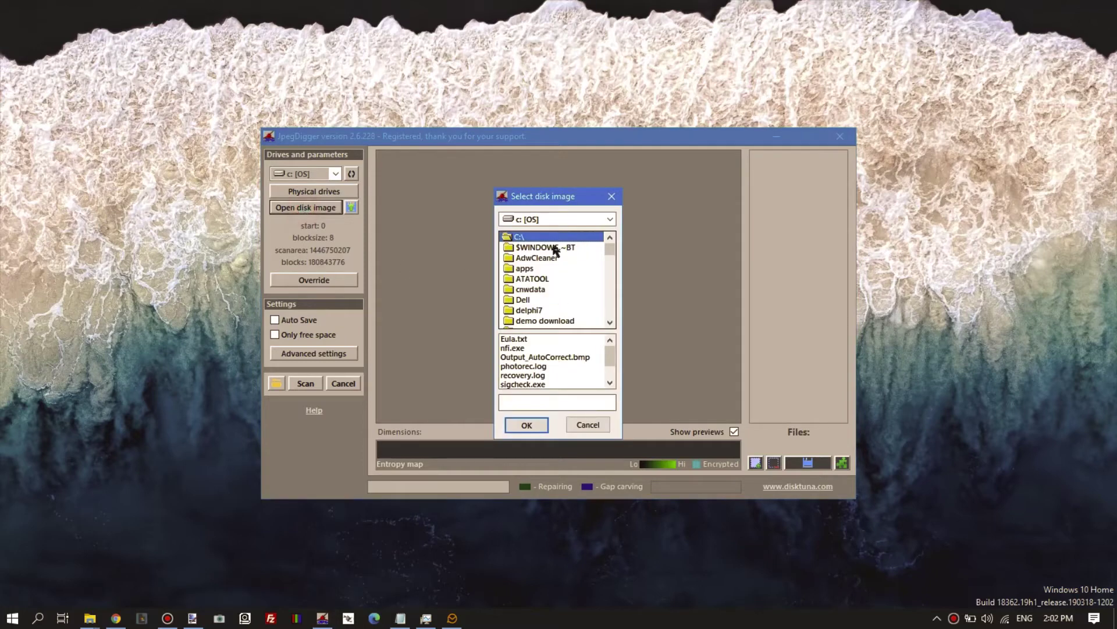
left_click(555, 219)
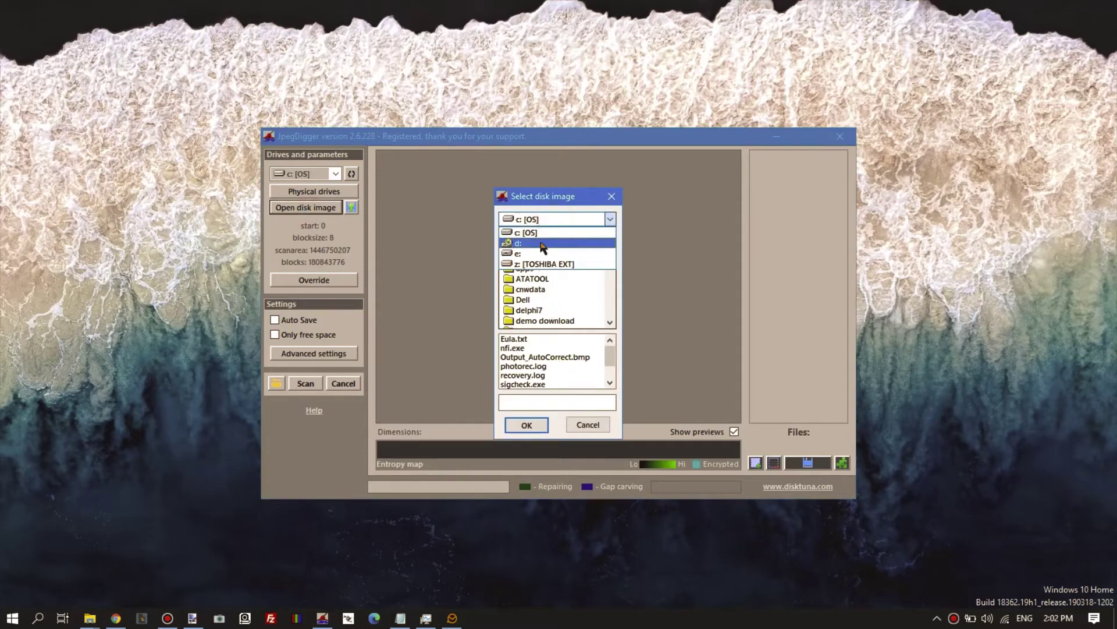
left_click(540, 265)
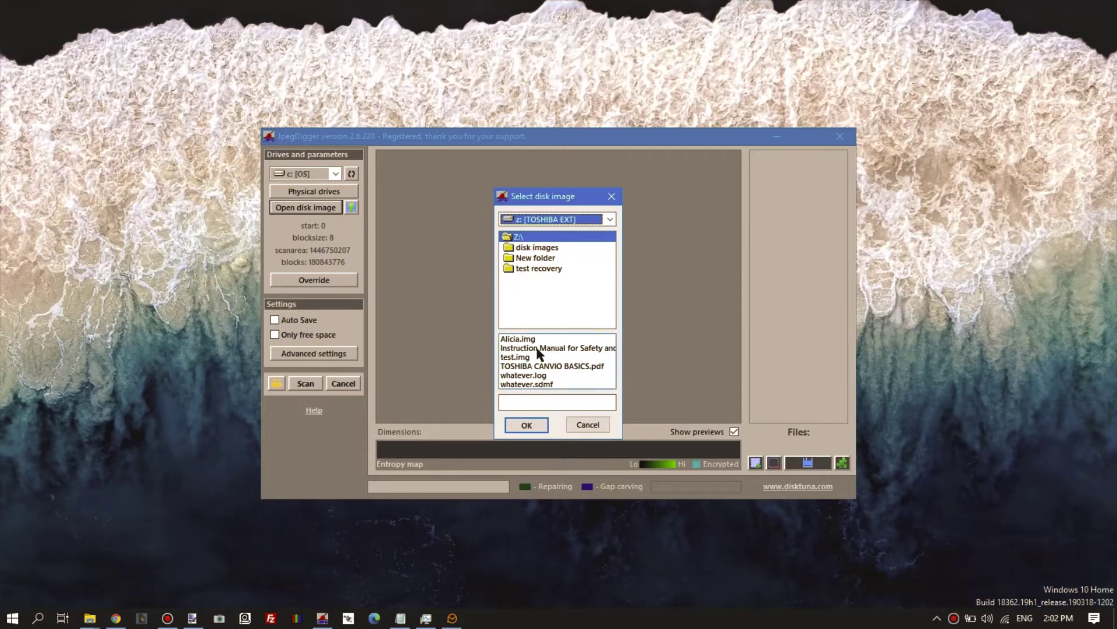
left_click(536, 249)
double_click(537, 249)
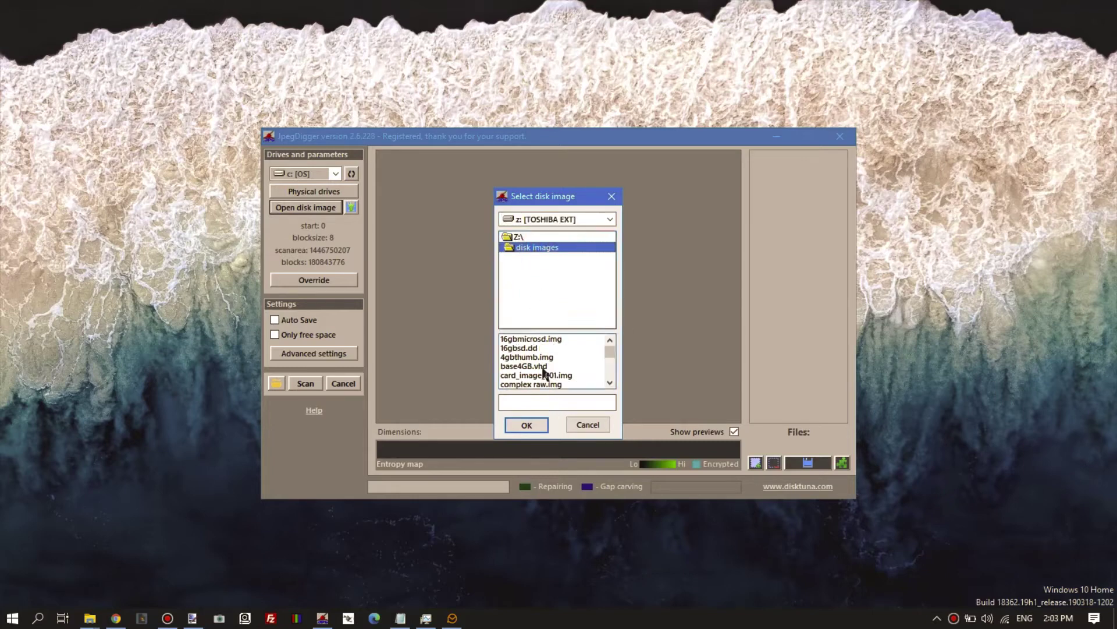
left_click(526, 348)
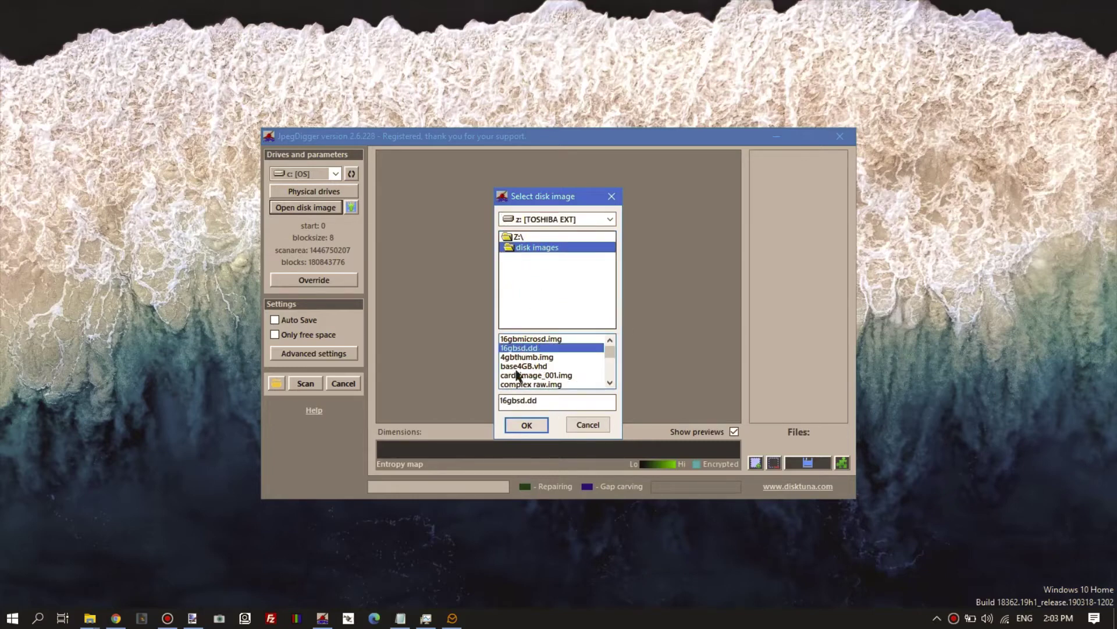
left_click(527, 425)
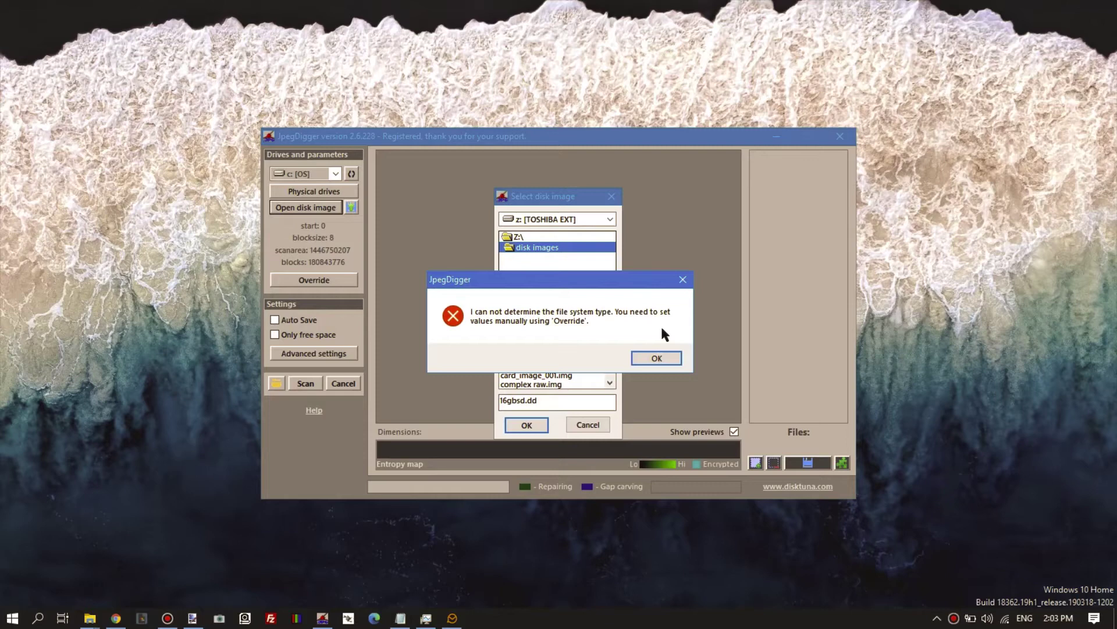
Dismiss the undetermined file system error to reach the block parameter overrides for the 15GB image.
left_click(656, 359)
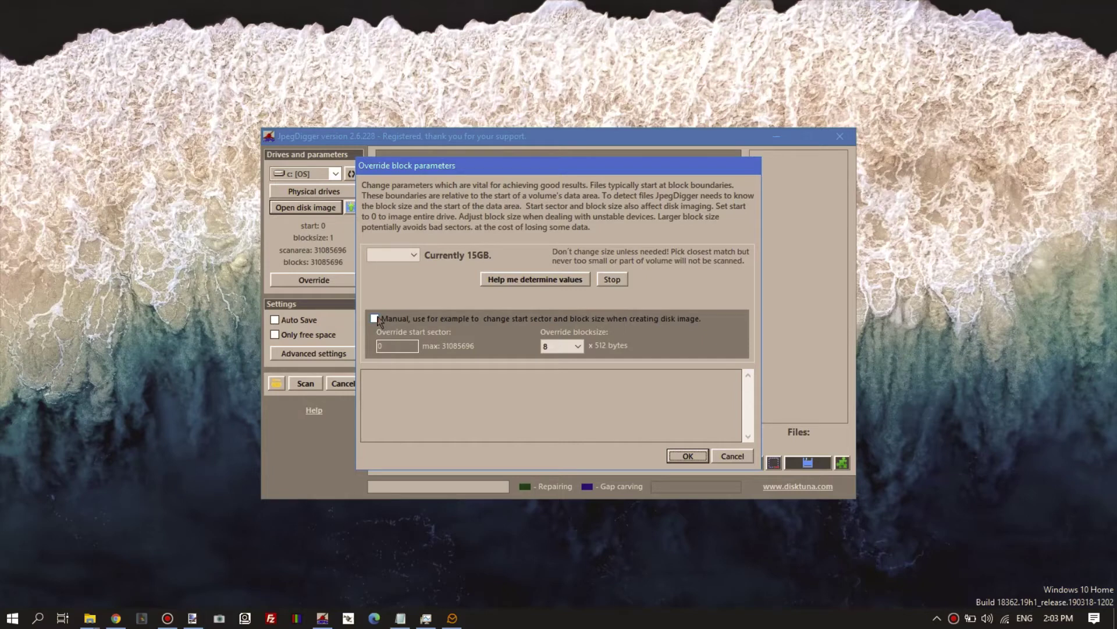
Auto-detect the block parameters, yielding start sector 32832 and block size 16.
left_click(525, 283)
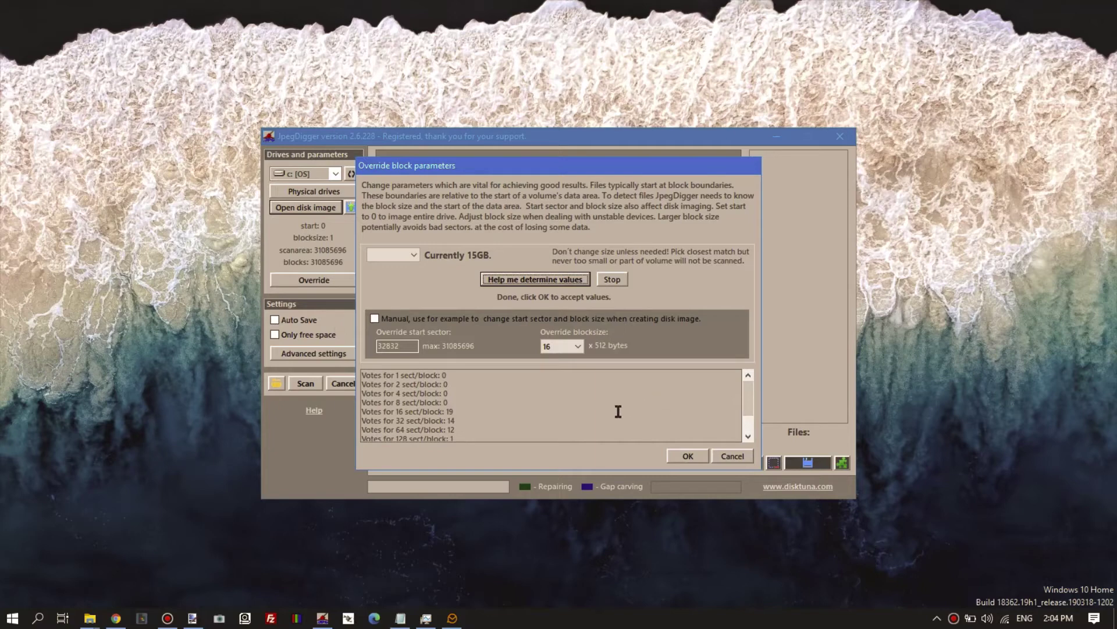
Accept start sector 32832 and block size 16, then scan the image for JPEGs.
left_click(688, 456)
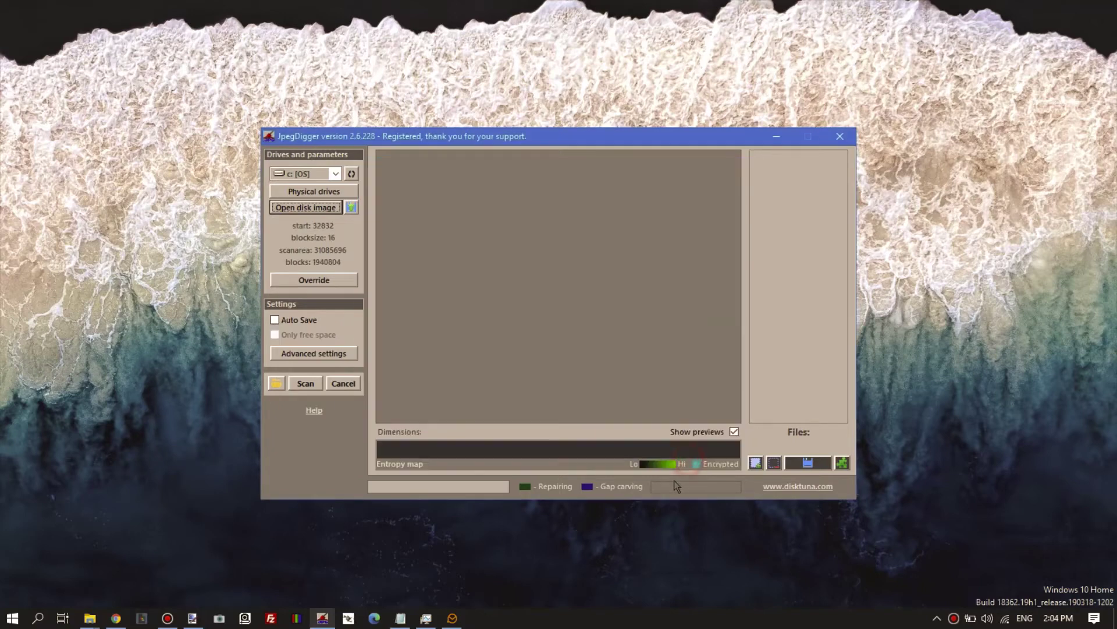
left_click(308, 387)
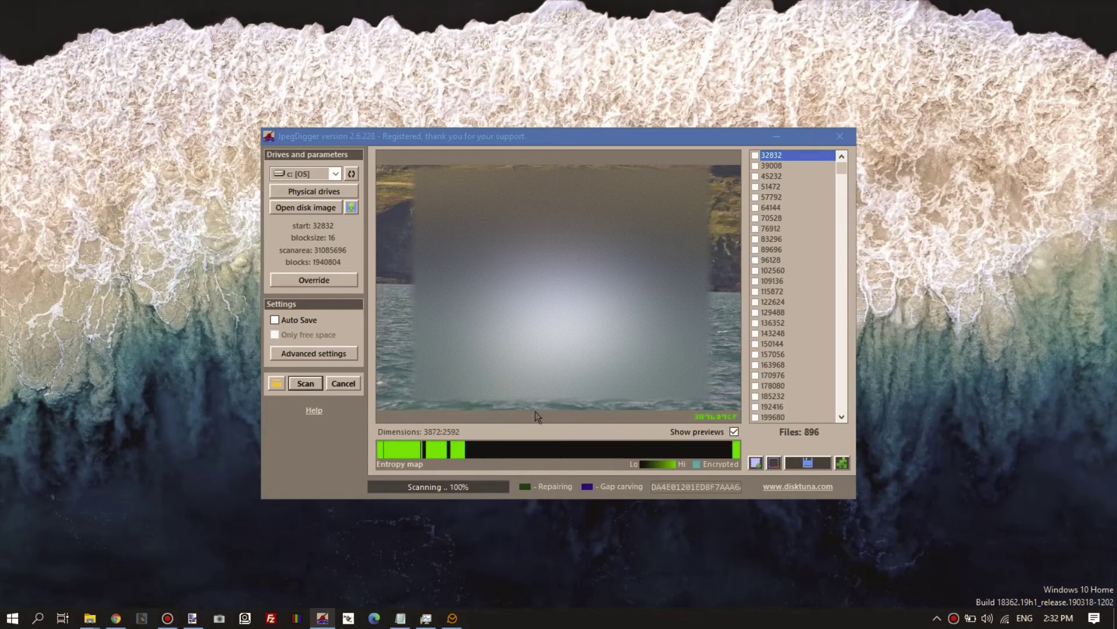
Preview recovered files 136352, 143248 and the next photo in the list.
left_click(787, 323)
left_click(1011, 376)
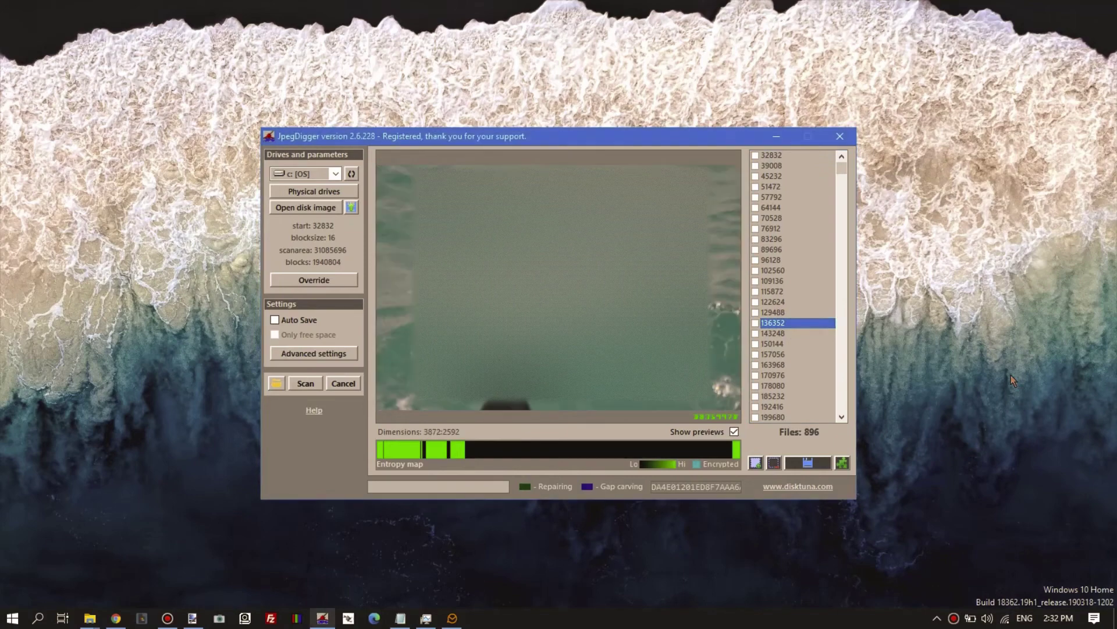
key("Down")
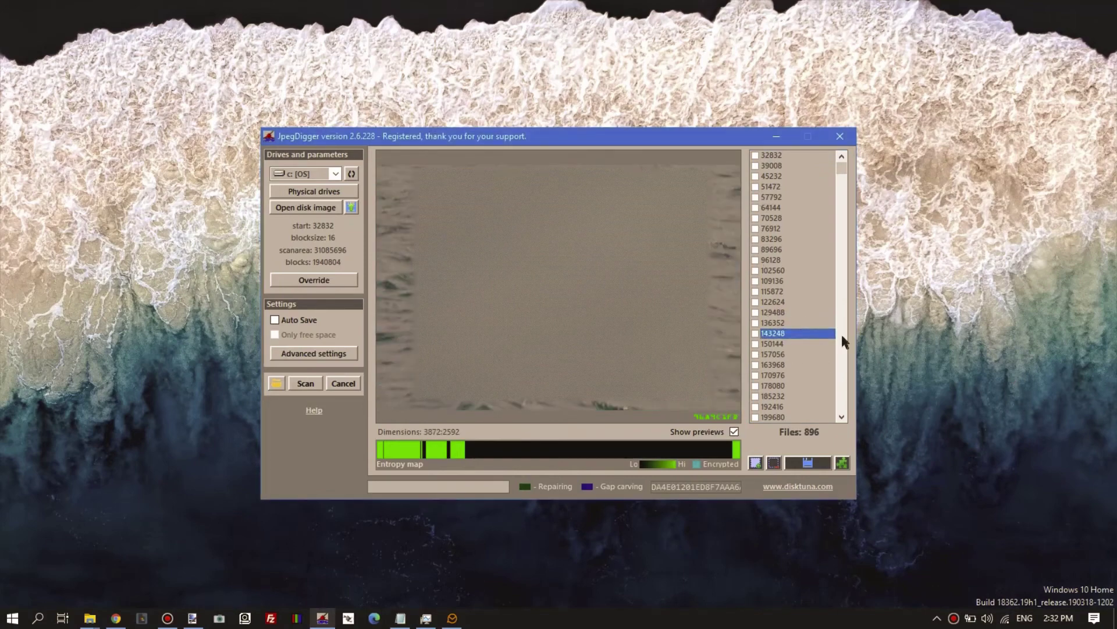
key("Down")
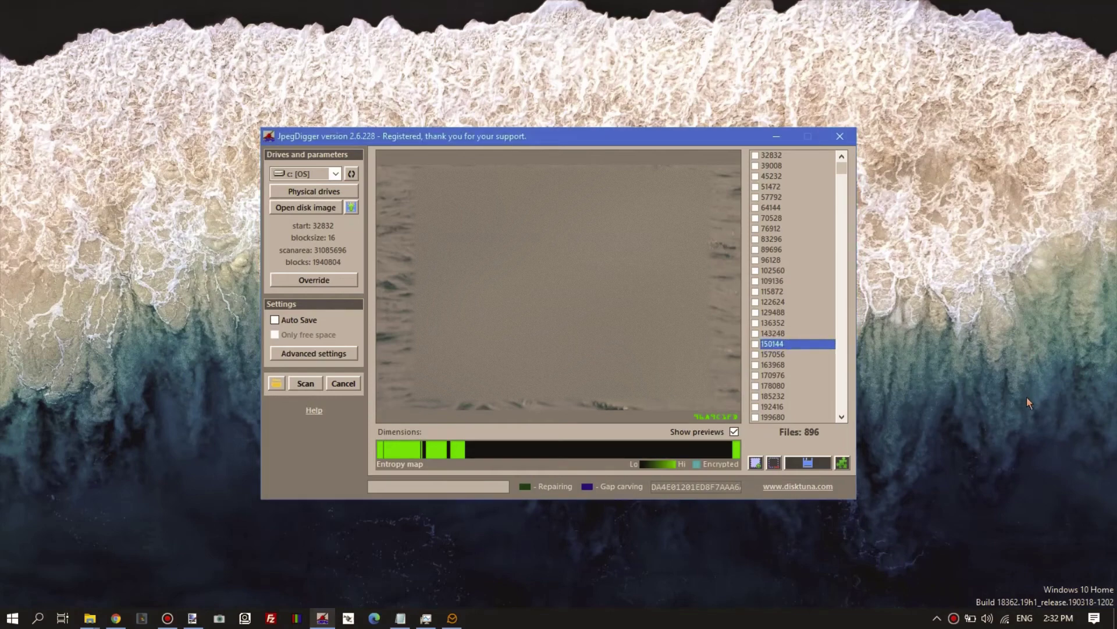
Select all 896 recovered photos and save them to the confirmed destination folder.
left_click(755, 463)
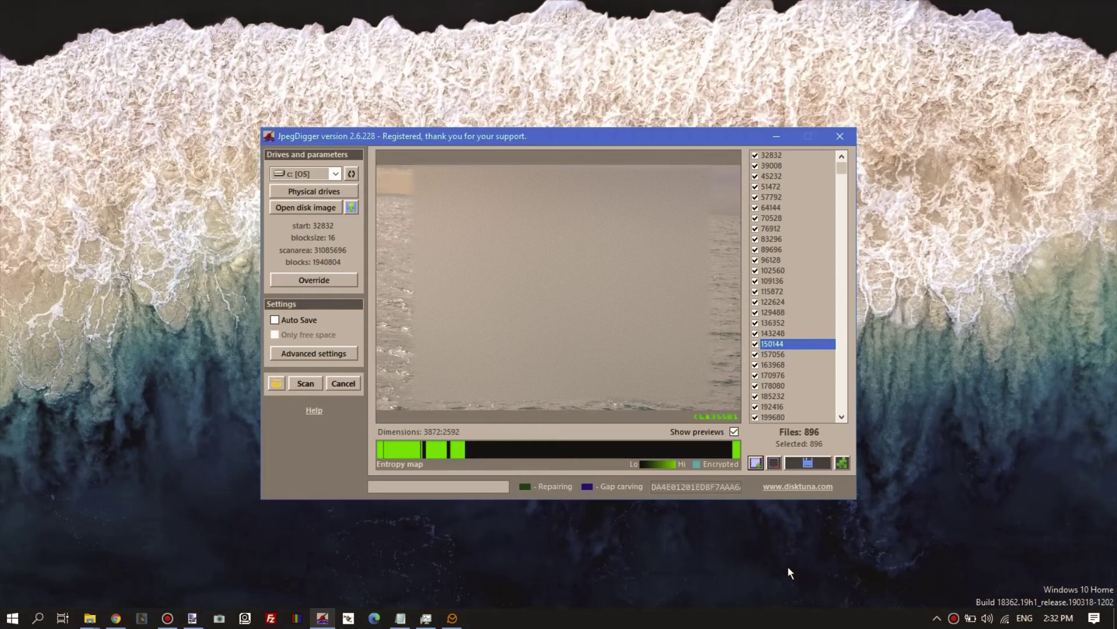
left_click(807, 462)
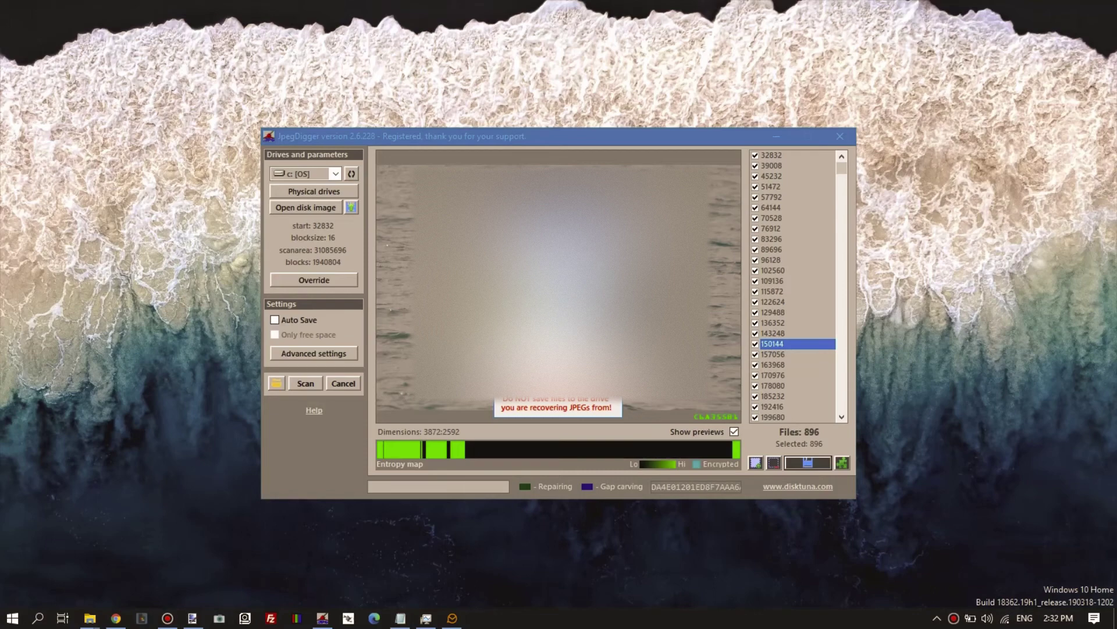
left_click(198, 442)
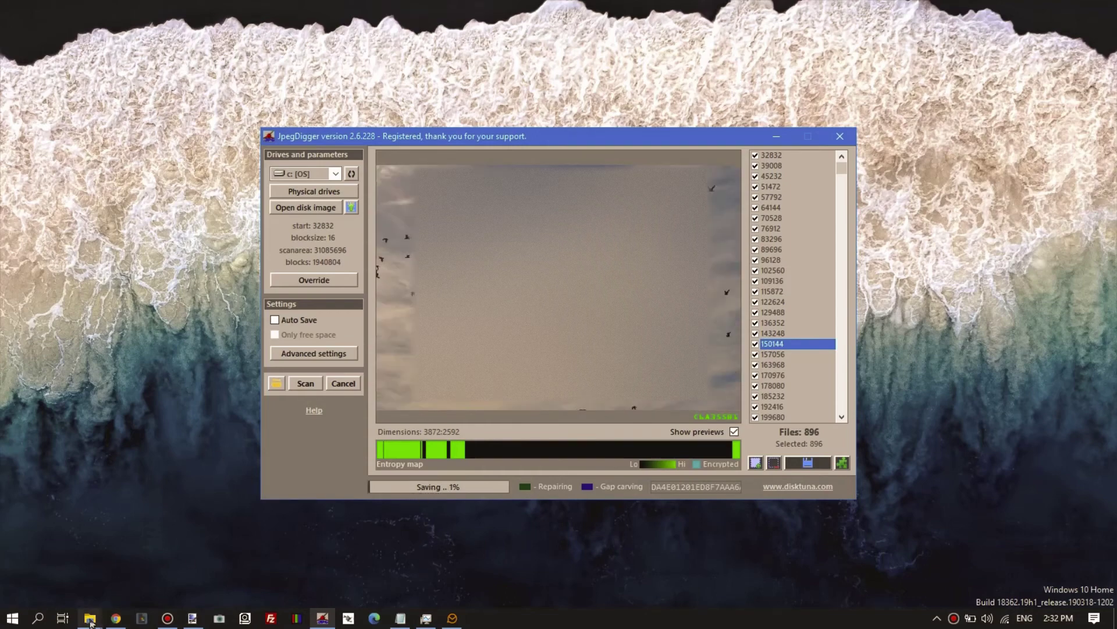
Open the empty 16gbsdcard_files folder on TOSHIBA EXT (Z:), then minimize Explorer.
mouse_move(91, 621)
left_click(367, 559)
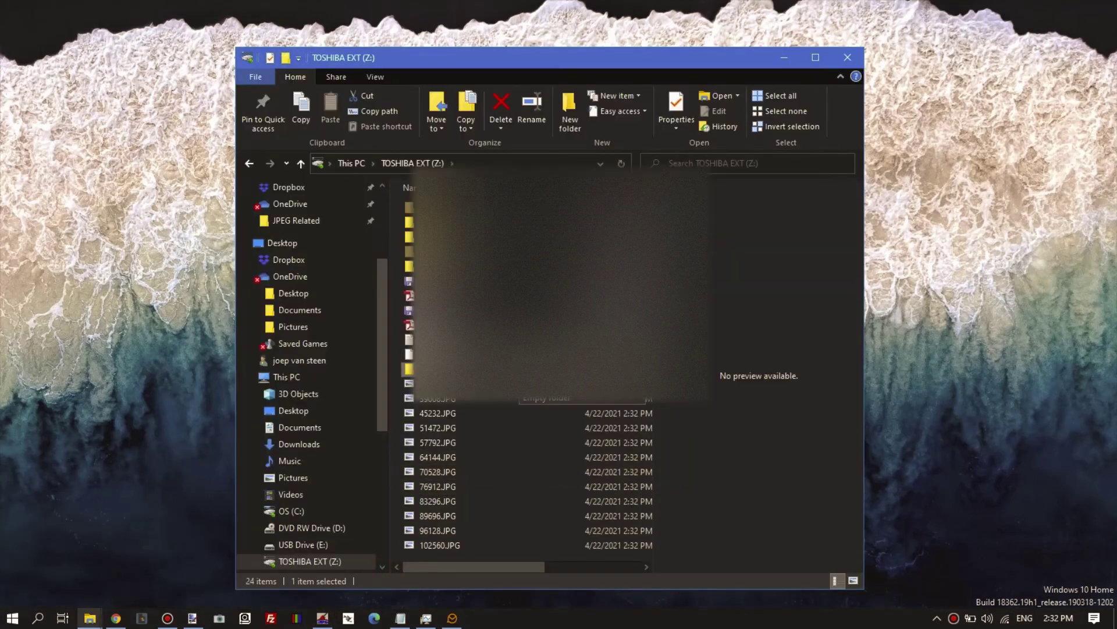
double_click(527, 372)
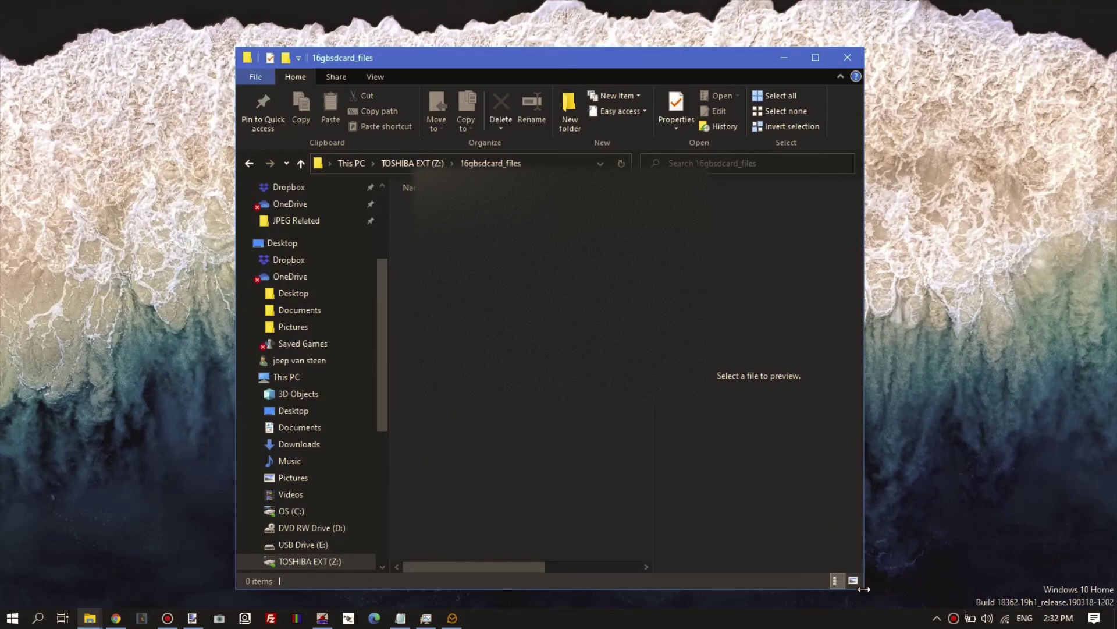
left_click(781, 58)
Start saving the recovered photos to a folder, then bring back the 16gbsdcard_files window.
left_click(340, 382)
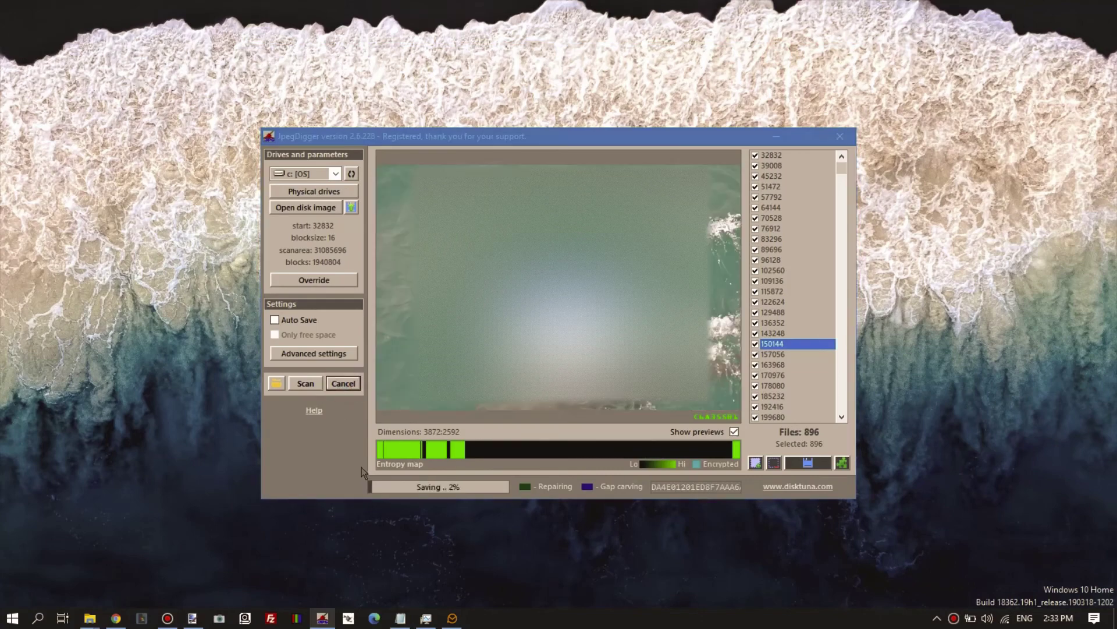
left_click(277, 383)
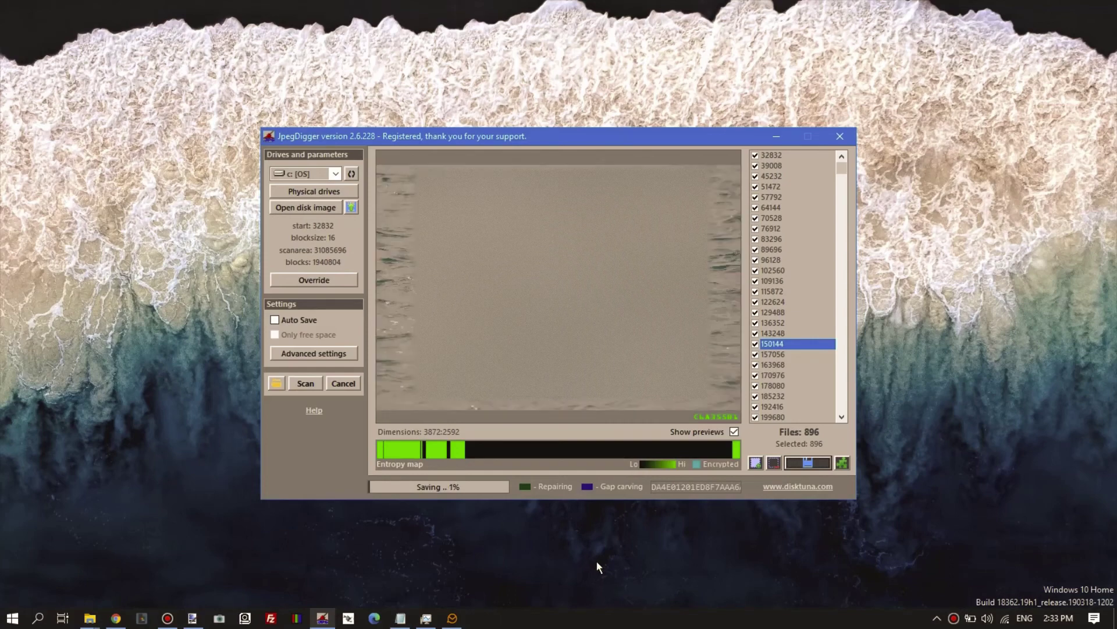
left_click(89, 617)
left_click(360, 603)
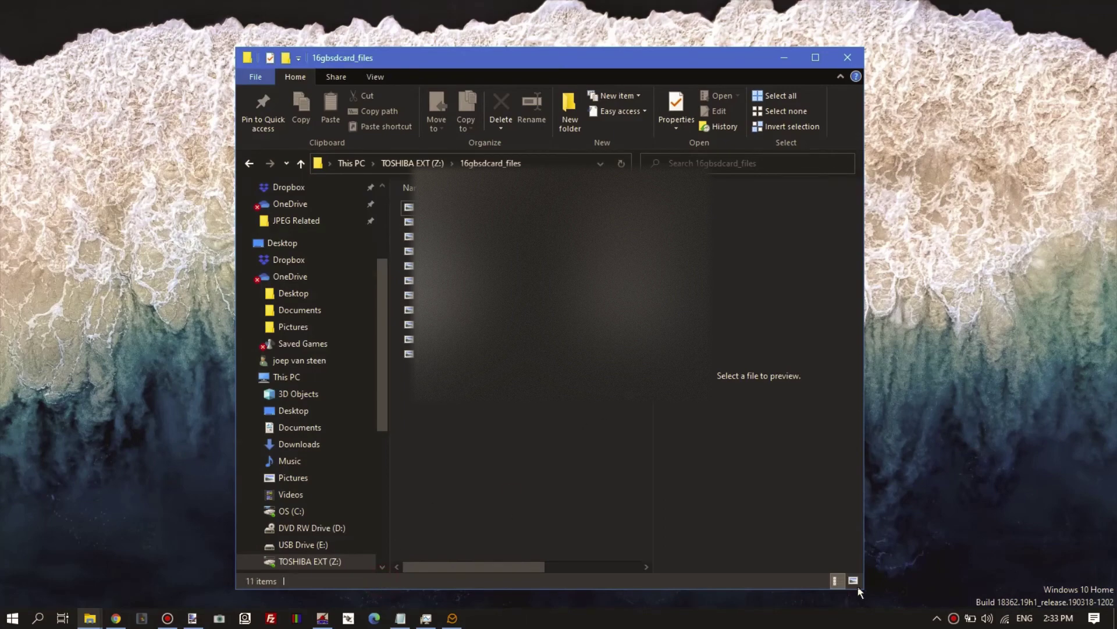
Resize the 16gbsdcard_files window and show its files as Medium icons.
left_click_drag(864, 588, 937, 462)
left_click_drag(706, 63, 533, 86)
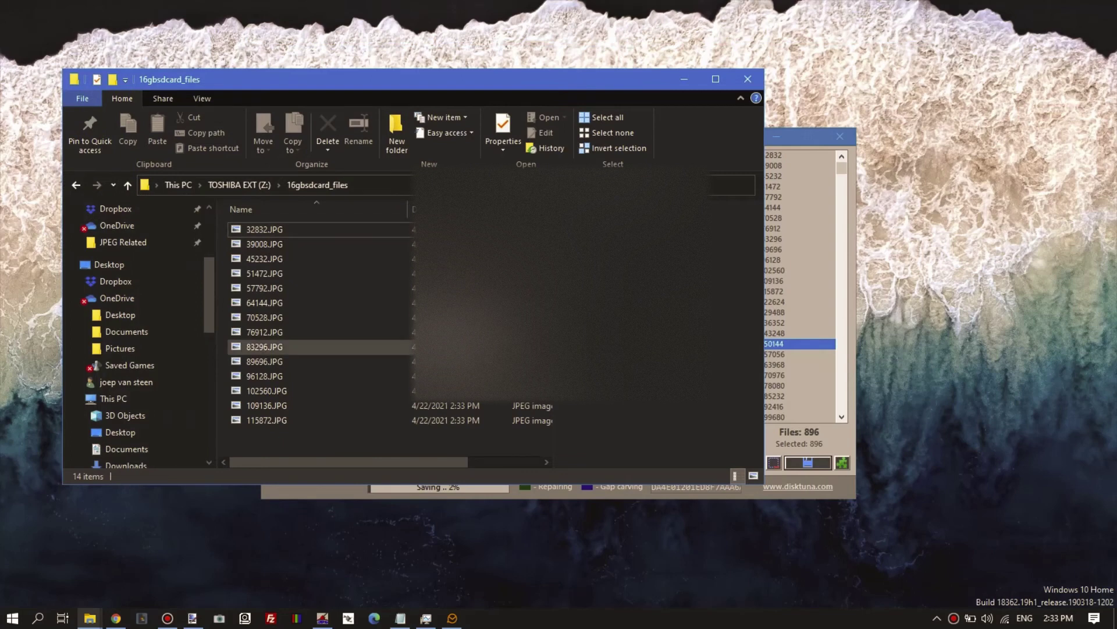
right_click(335, 323)
mouse_move(368, 332)
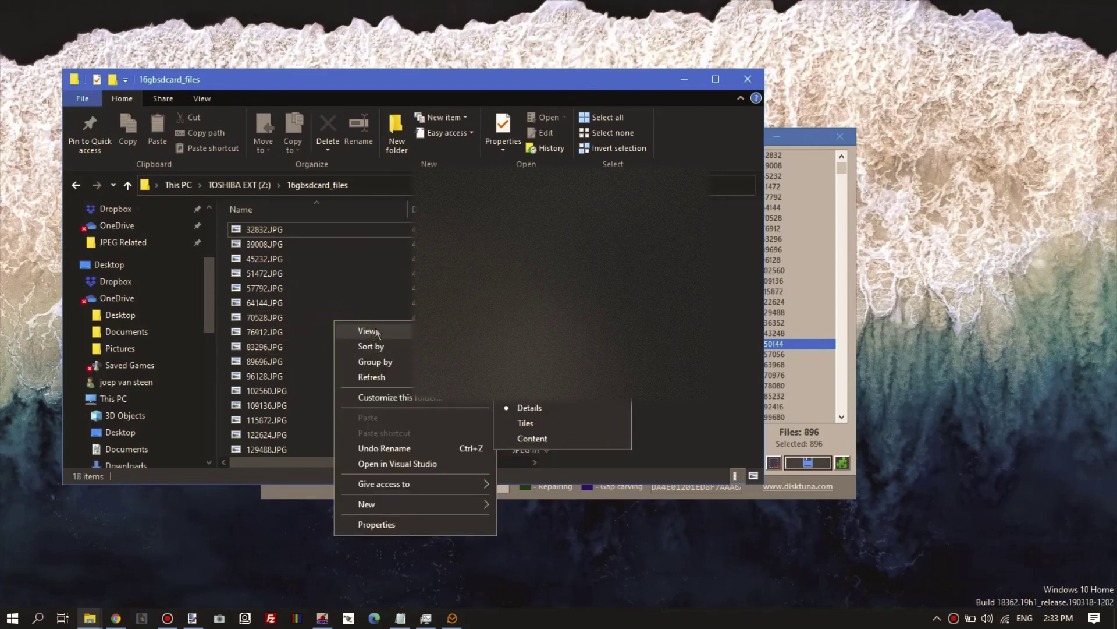
left_click(541, 357)
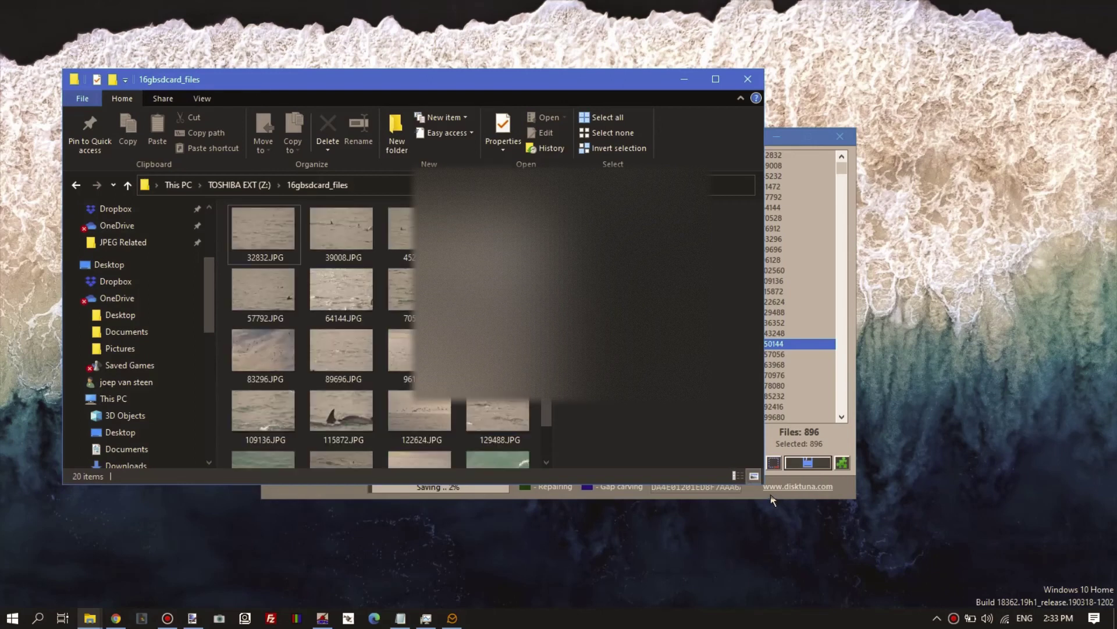
Enlarge the window, preview the flying birds and dolphin 115872.JPG photos, then minimize it.
left_click_drag(760, 480, 922, 526)
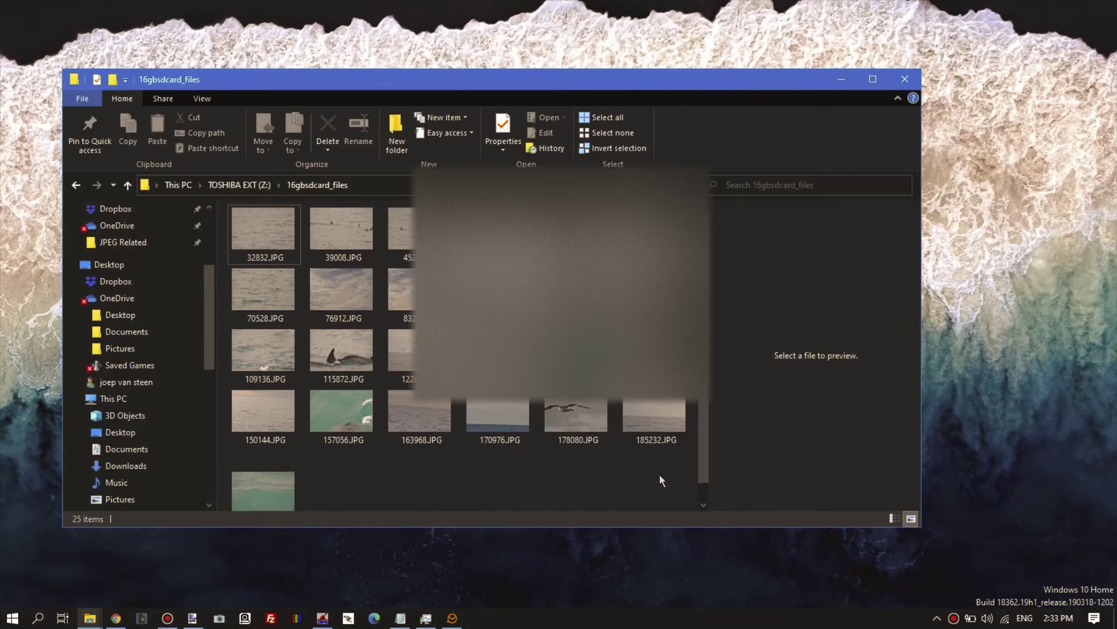
left_click(423, 290)
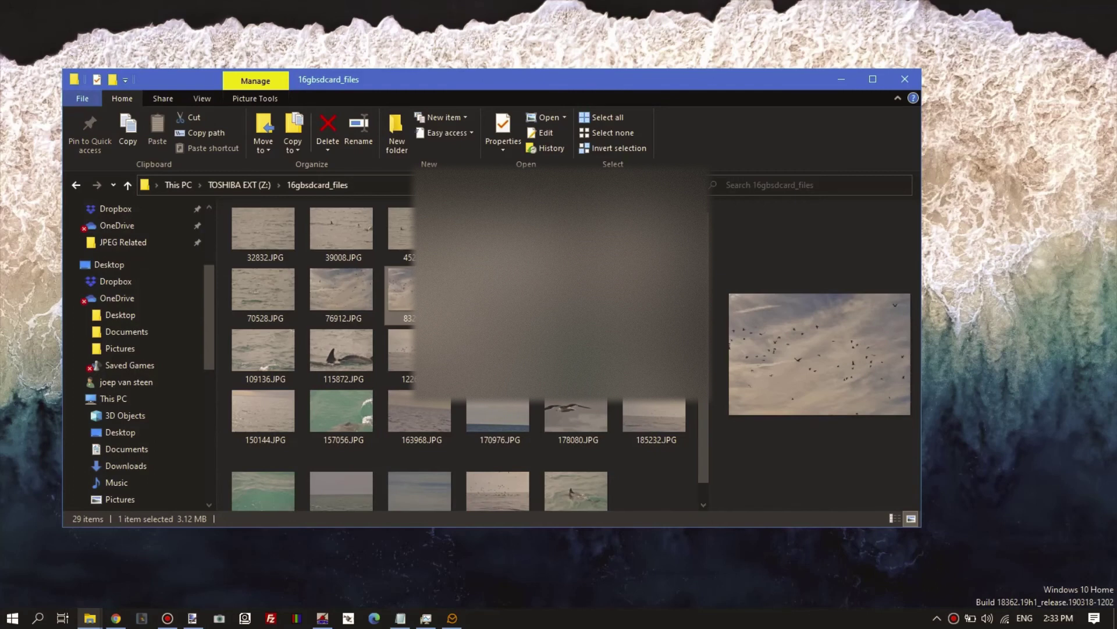
left_click(344, 365)
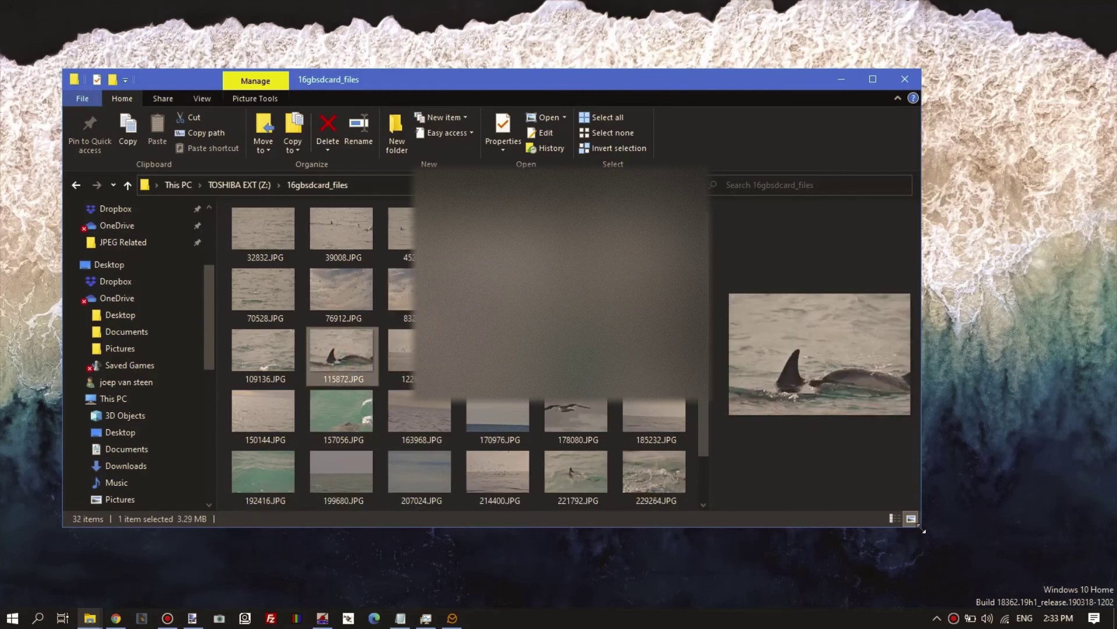
left_click_drag(918, 527, 1083, 555)
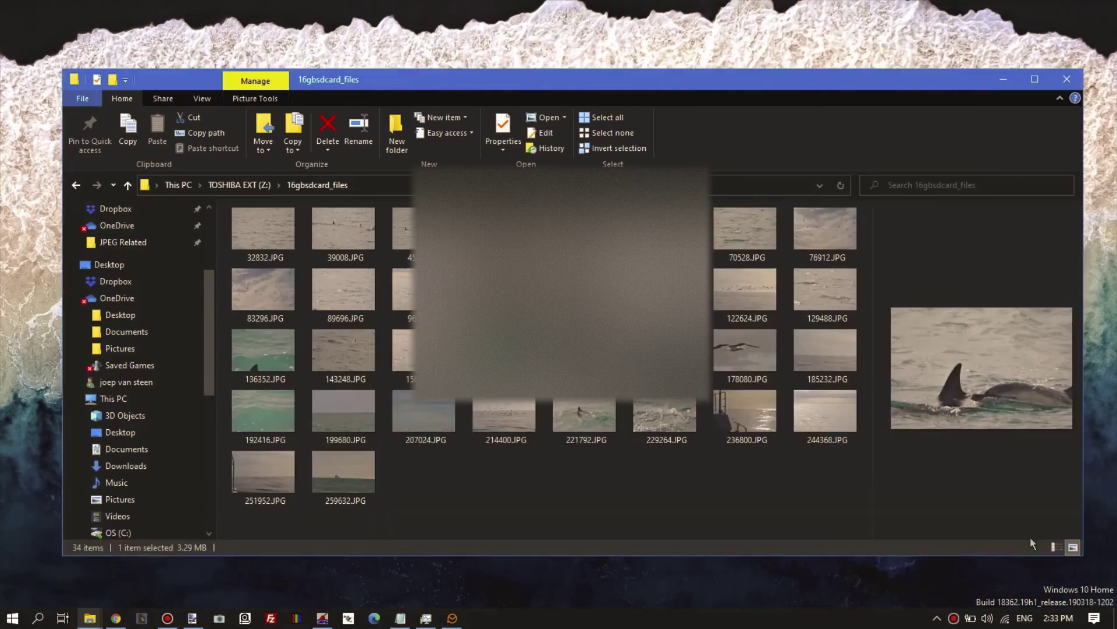
left_click_drag(673, 98, 636, 62)
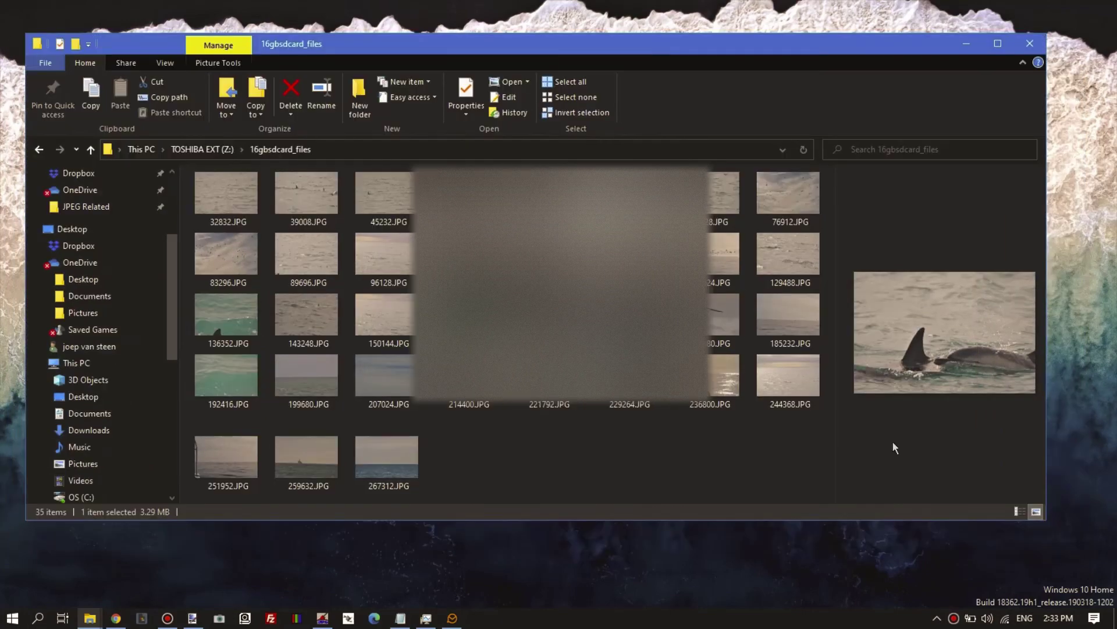
left_click(966, 44)
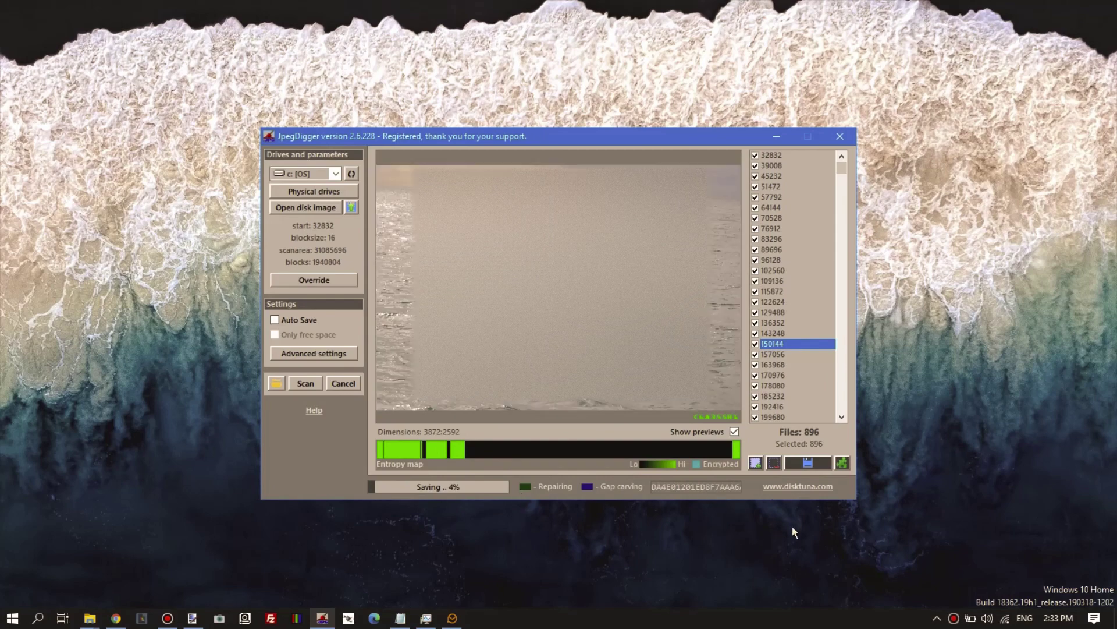
Cancel the saving and open the Advanced Scan Settings dialog.
left_click(344, 383)
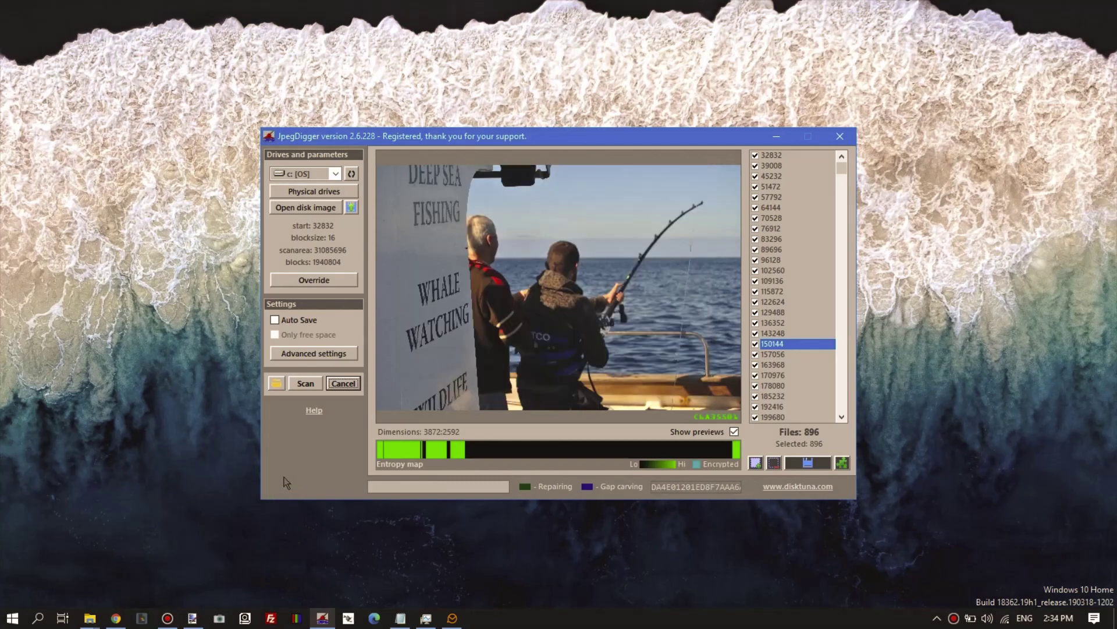
left_click(337, 357)
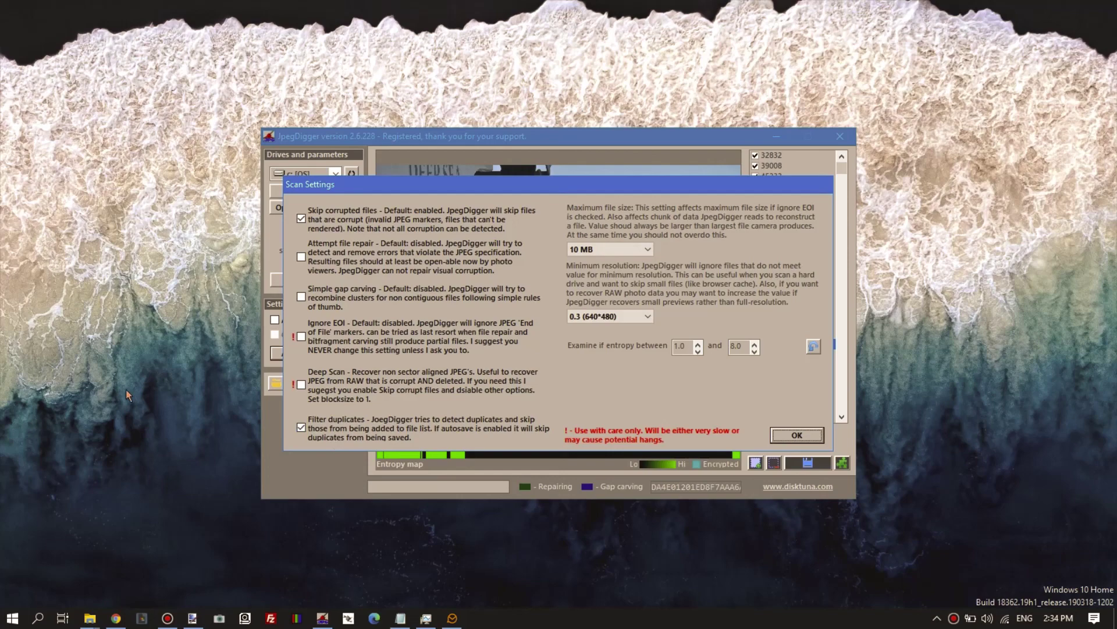
Confirm the Scan Settings with Skip corrupted files and Filter duplicates still enabled.
left_click(793, 438)
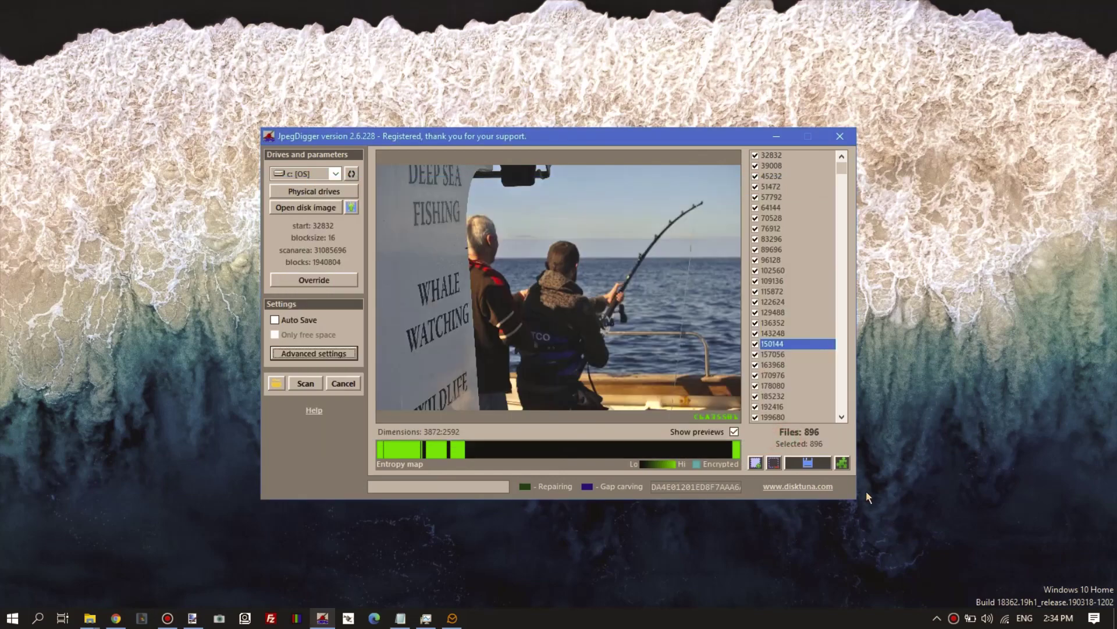